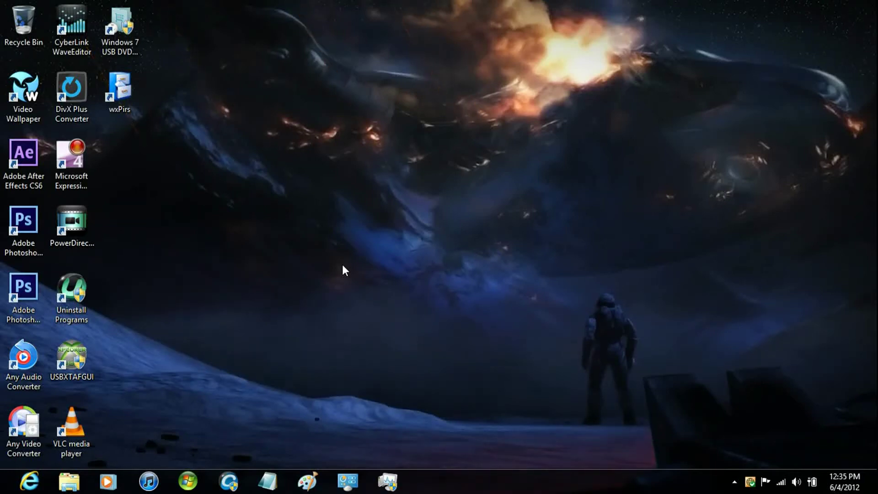
Step: Bring up the Start screen and launch the Video app from its tile
{"action": "key", "text": "super"}
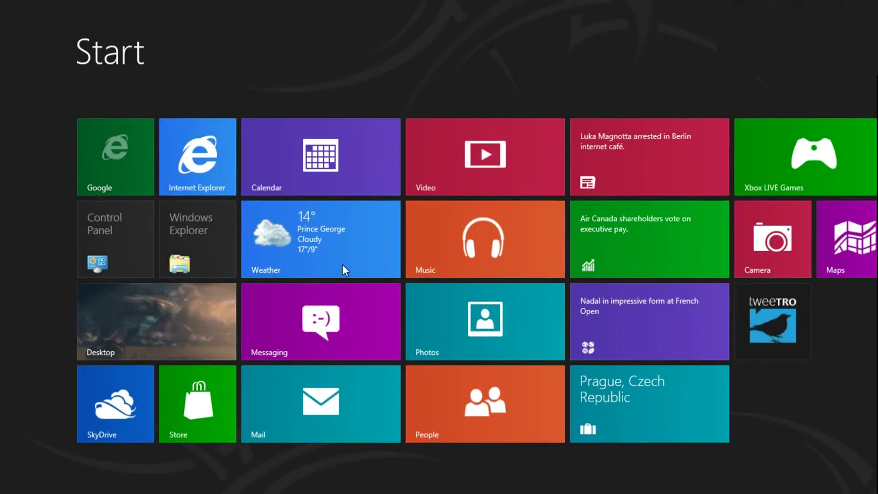
{"action": "left_click", "coordinate": [461, 169]}
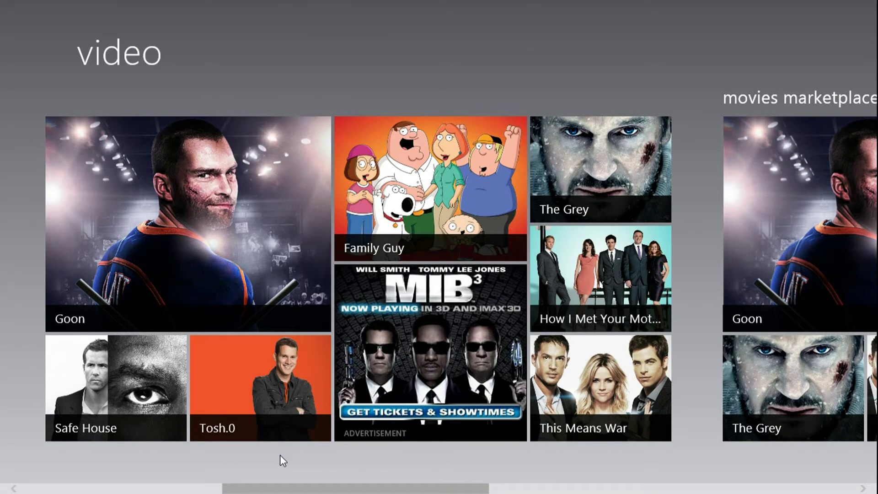
{"action": "scroll", "coordinate": [280, 455], "scroll_direction": "down", "scroll_amount": 5}
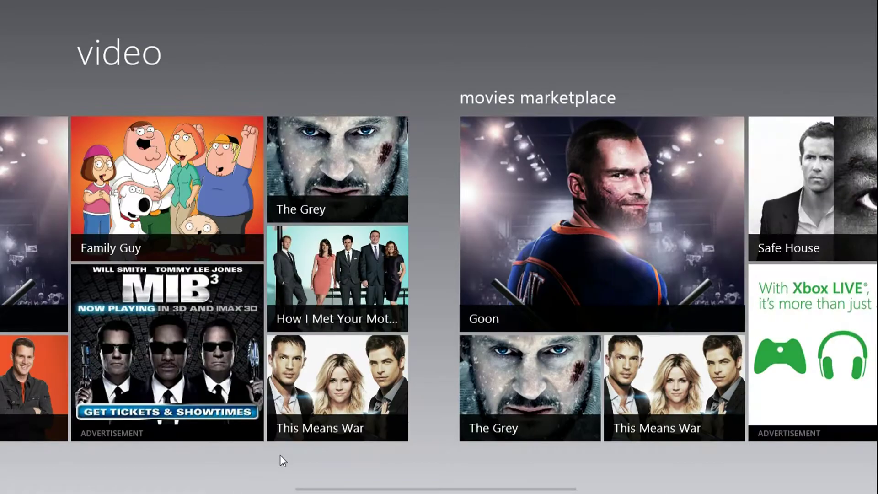
{"action": "scroll", "coordinate": [280, 454], "scroll_direction": "up", "scroll_amount": 2}
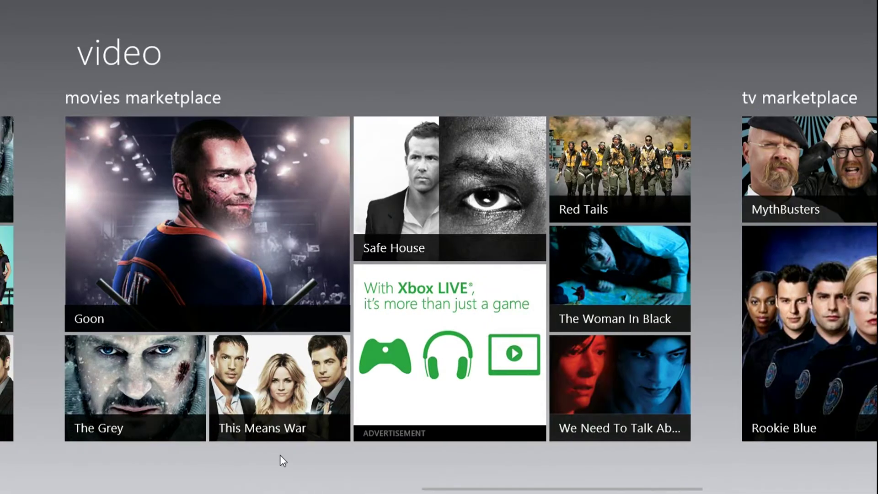
{"action": "scroll", "coordinate": [280, 454], "scroll_direction": "down", "scroll_amount": 4}
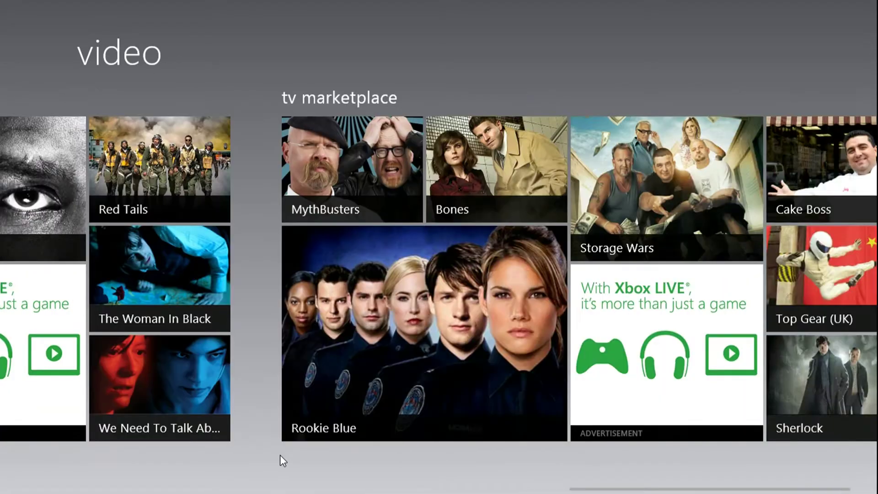
{"action": "scroll", "coordinate": [280, 455], "scroll_direction": "up", "scroll_amount": 6}
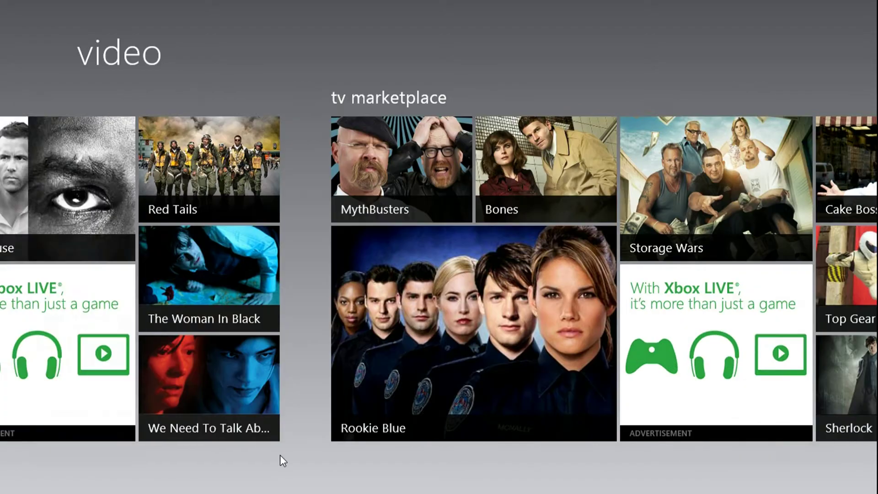
{"action": "scroll", "coordinate": [280, 455], "scroll_direction": "down", "scroll_amount": 1}
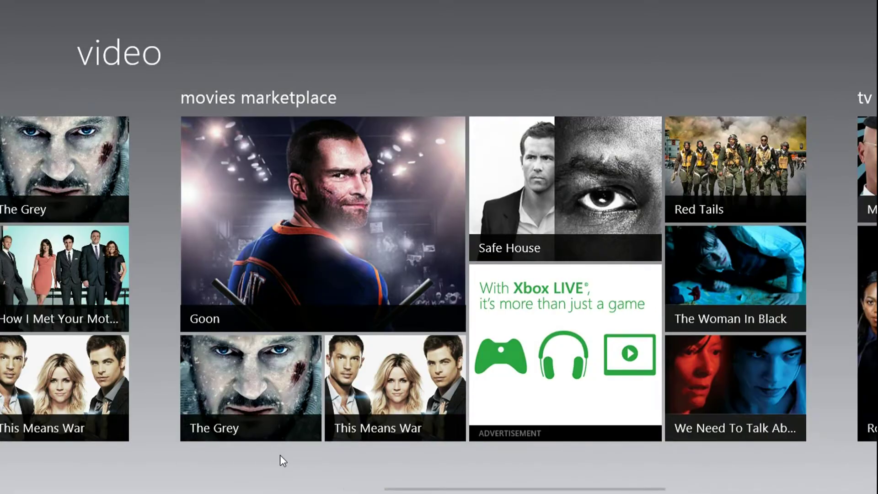
{"action": "scroll", "coordinate": [281, 455], "scroll_direction": "up", "scroll_amount": 3}
{"action": "scroll", "coordinate": [280, 455], "scroll_direction": "up", "scroll_amount": 2}
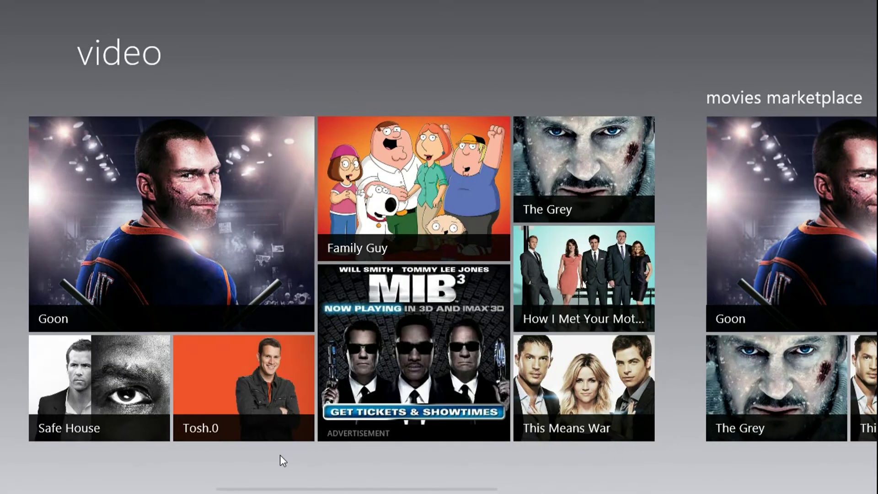
Step: Open the How I Met Your Mother series page from its hub tile
{"action": "left_click", "coordinate": [565, 240]}
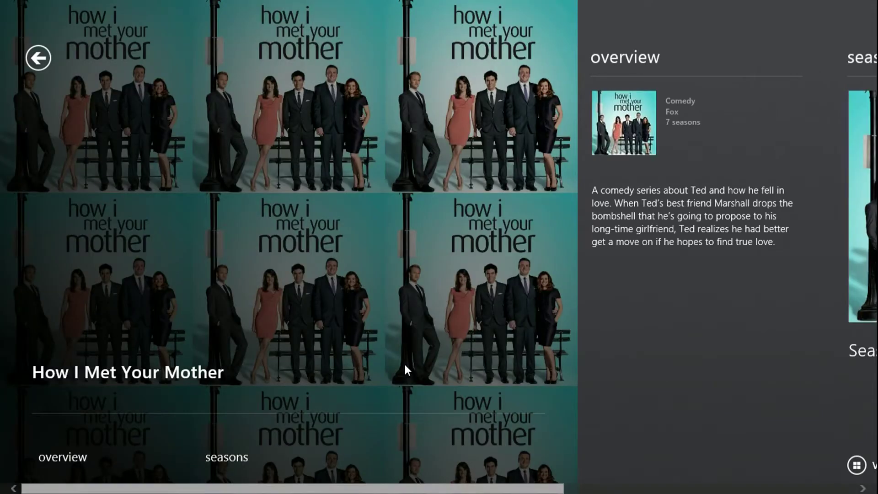
{"action": "scroll", "coordinate": [317, 389], "scroll_direction": "down", "scroll_amount": 5}
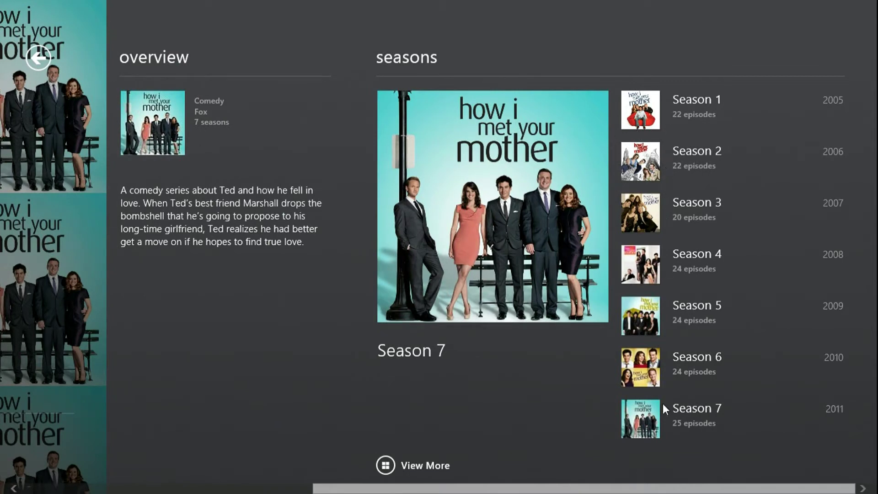
Step: Select Season 7 in the How I Met Your Mother seasons list
{"action": "left_click", "coordinate": [519, 246]}
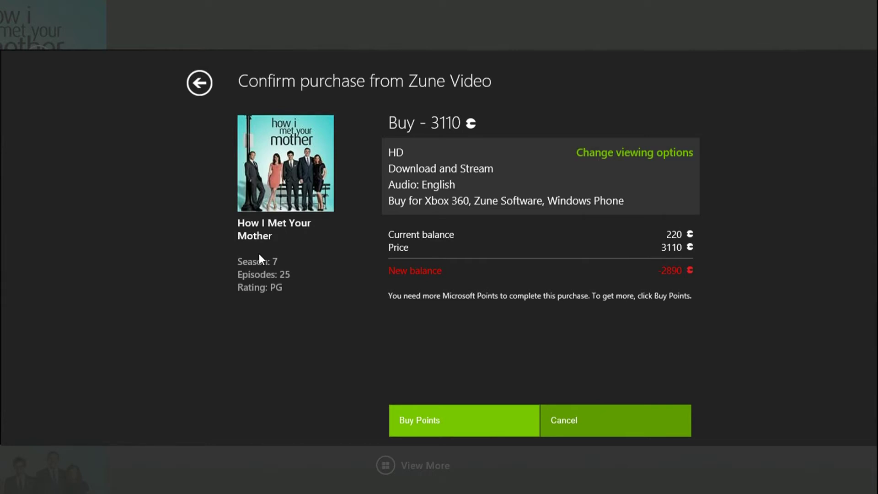
Step: Cancel the Season 7 purchase confirmation without buying
{"action": "left_click", "coordinate": [589, 419]}
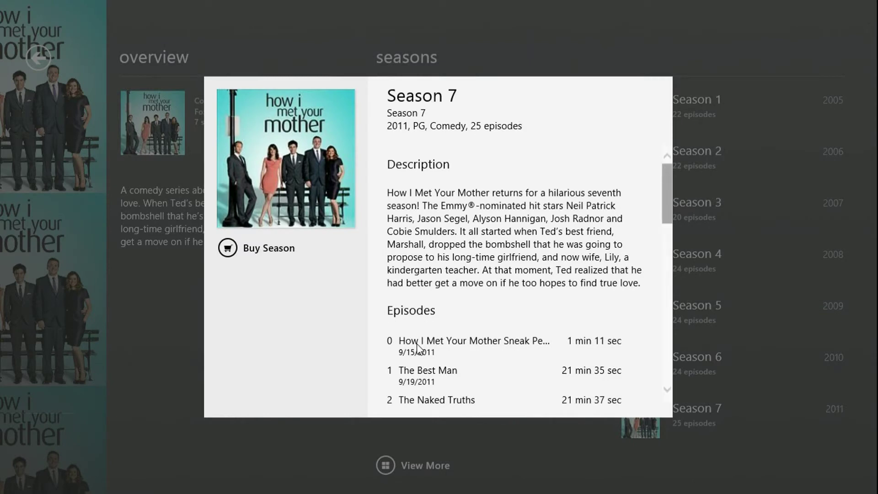
Step: Get the free Season 7 Sneak Peek episode and download it
{"action": "left_click", "coordinate": [440, 352]}
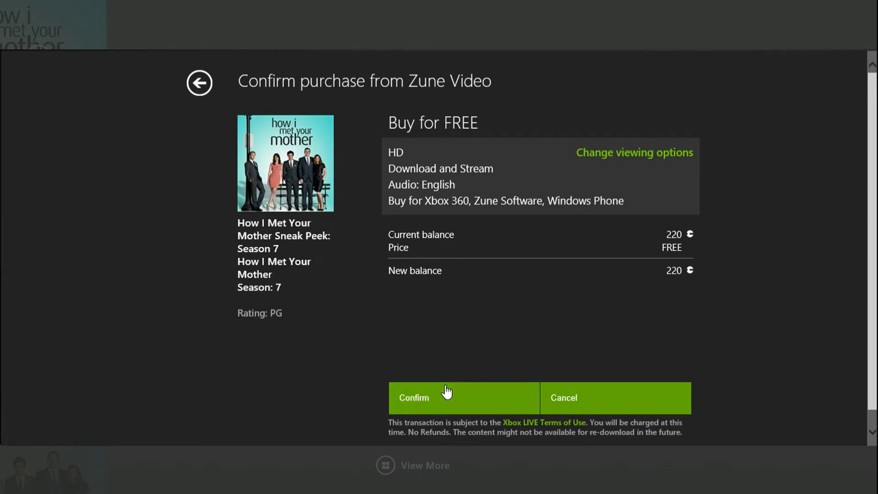
{"action": "left_click", "coordinate": [442, 397]}
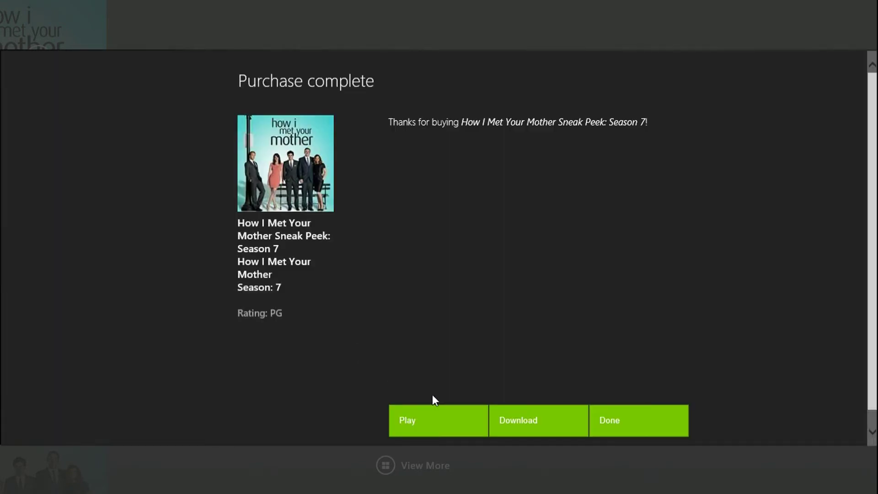
{"action": "left_click", "coordinate": [525, 420]}
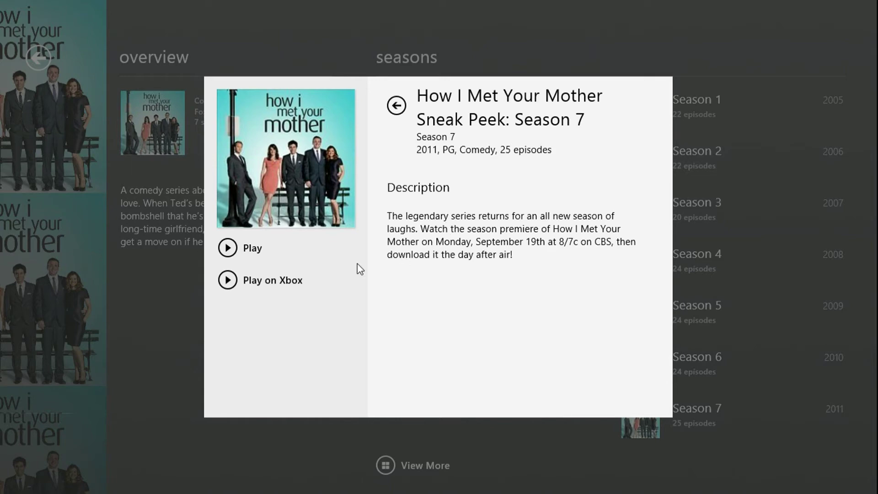
Step: Play the Season 7 Sneak Peek and expand it to full screen
{"action": "left_click", "coordinate": [234, 250]}
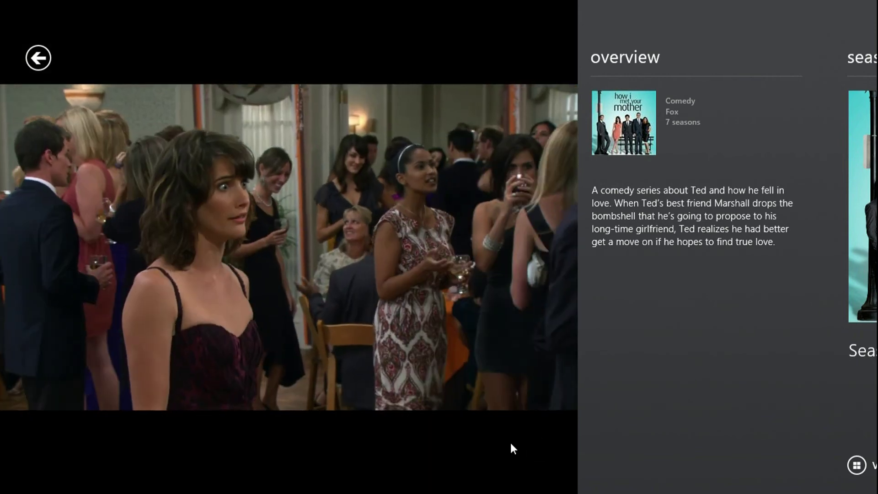
{"action": "left_click", "coordinate": [539, 447]}
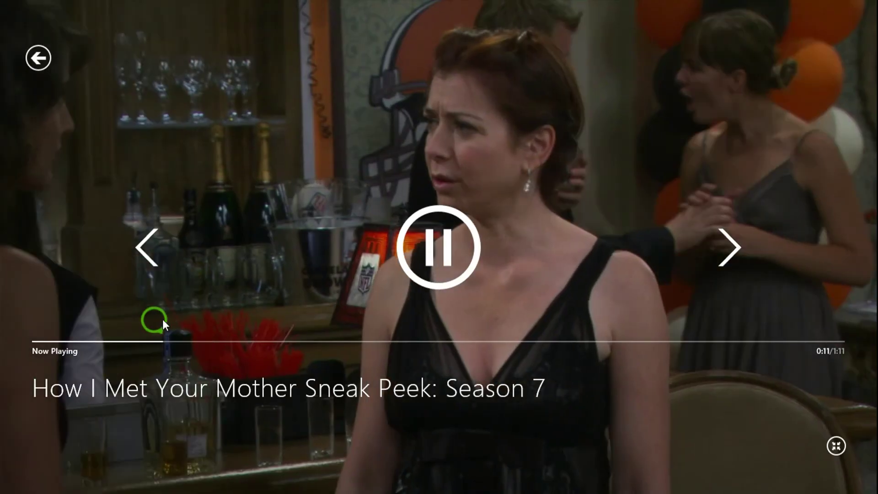
Step: Drag the seek bar forward to about 1:01 of the 1:11 sneak peek
{"action": "left_click_drag", "start_coordinate": [162, 319], "coordinate": [709, 323]}
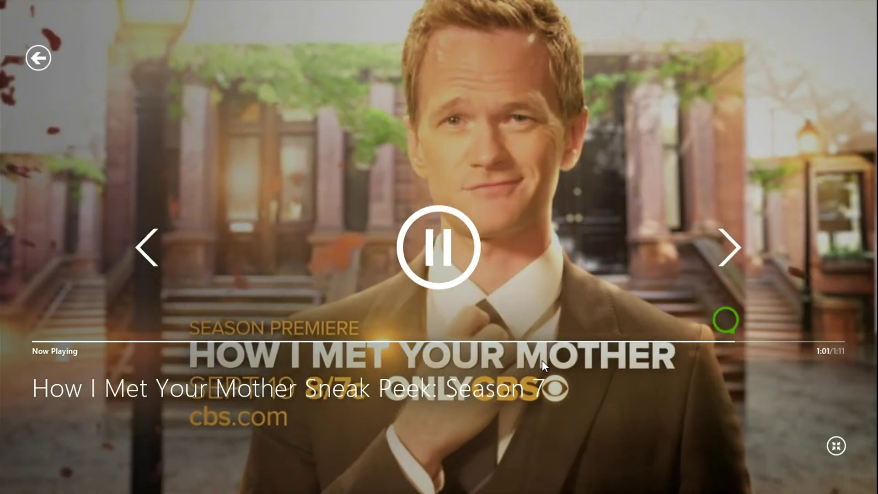